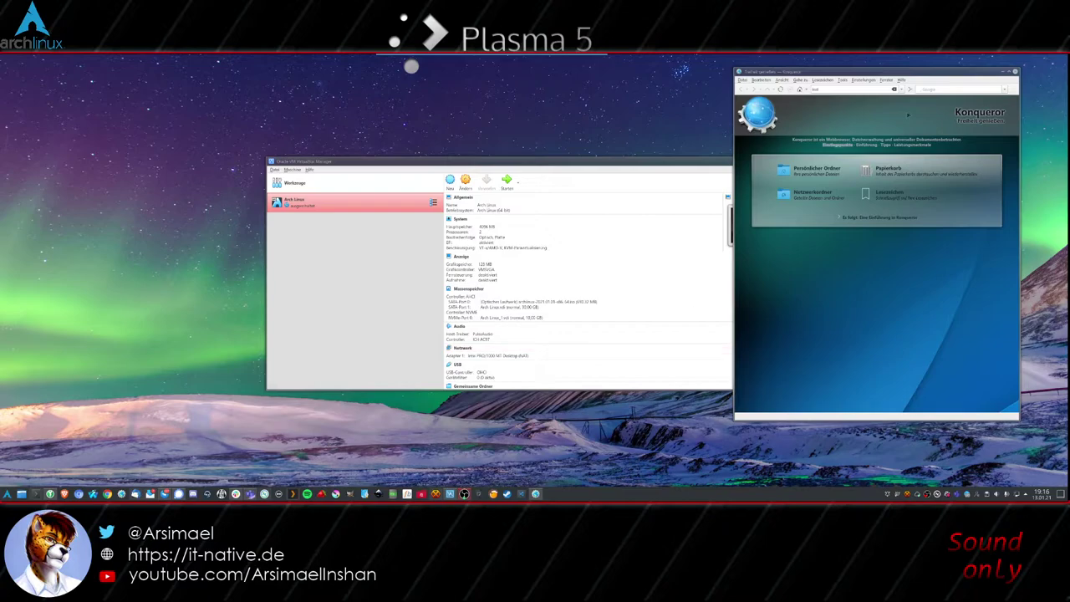
Minimize the open Konqueror and VirtualBox windows, and open a Brave browser window widened across most of the desktop.
left_click(1001, 74)
left_click(785, 165)
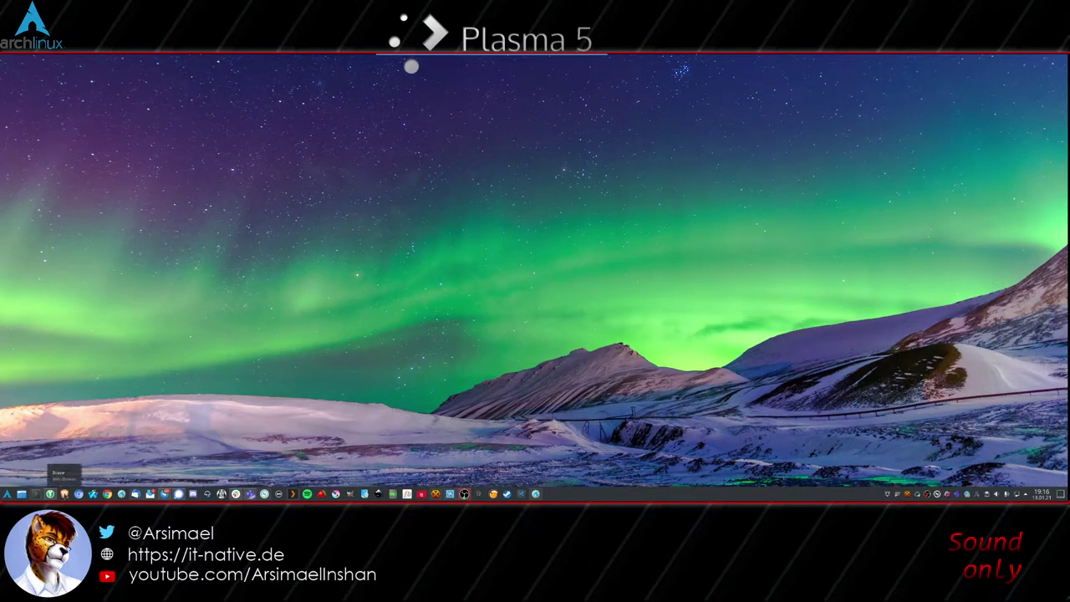
left_click(65, 493)
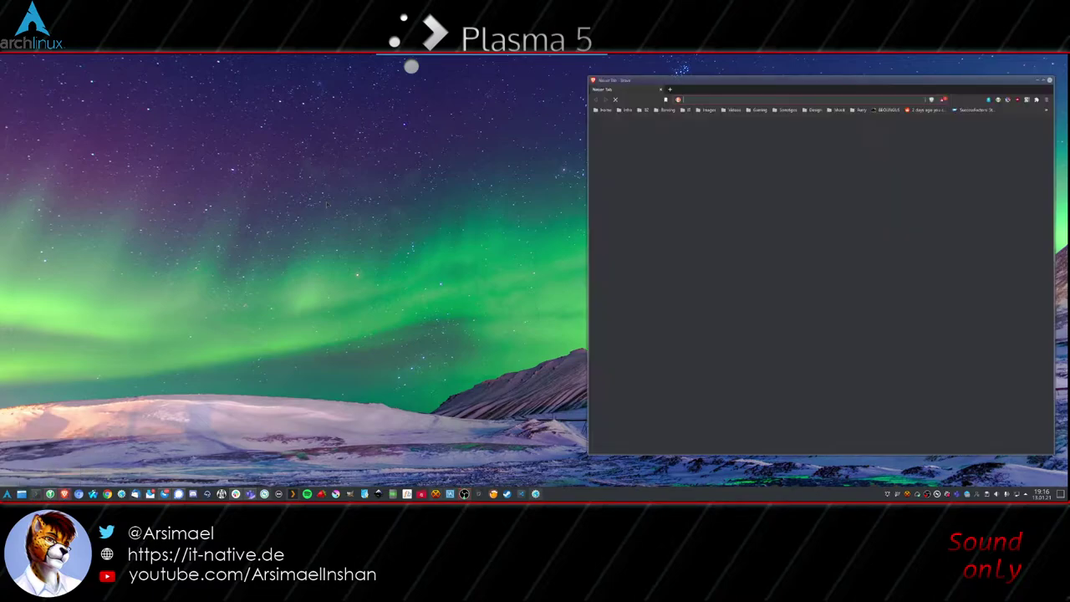
left_click_drag(654, 81, 257, 77)
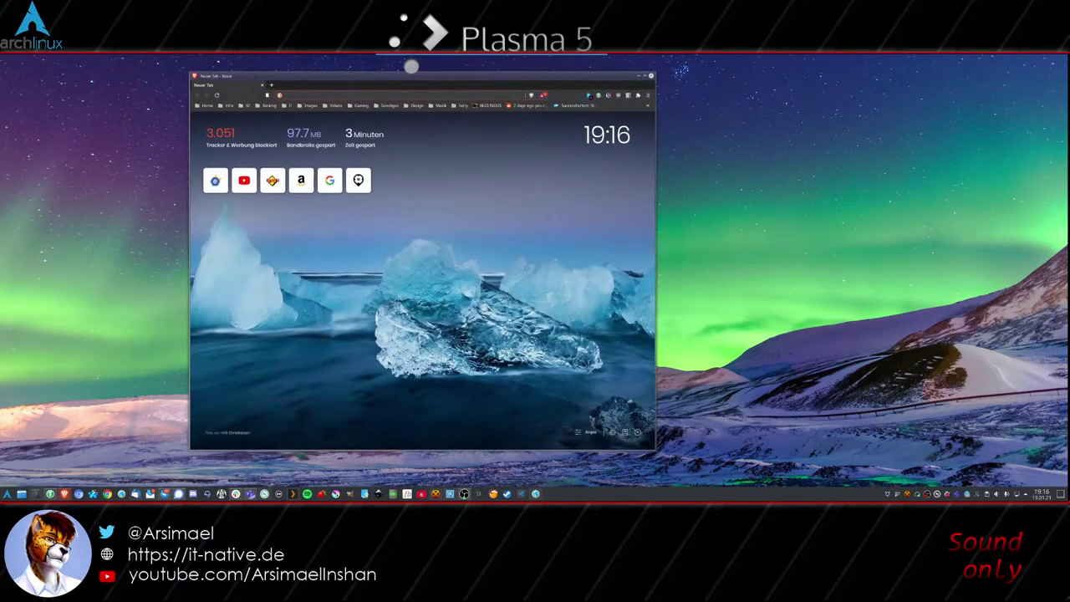
left_click_drag(656, 450, 988, 472)
left_click_drag(514, 83, 435, 84)
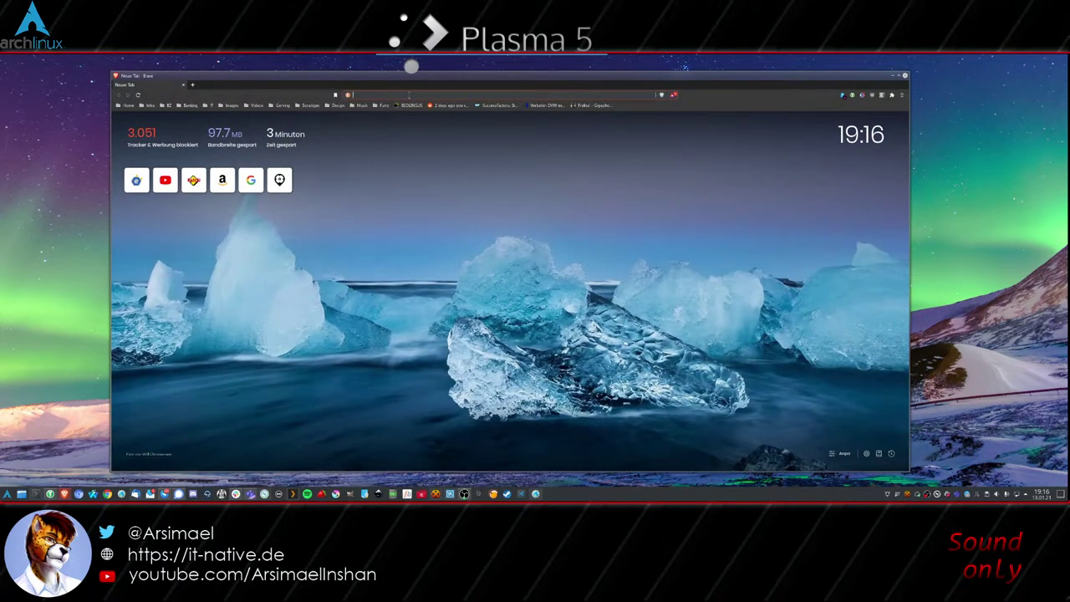
Search the web for "etcher" and open the balenaEtcher site from the results.
left_click(409, 94)
type("etcher")
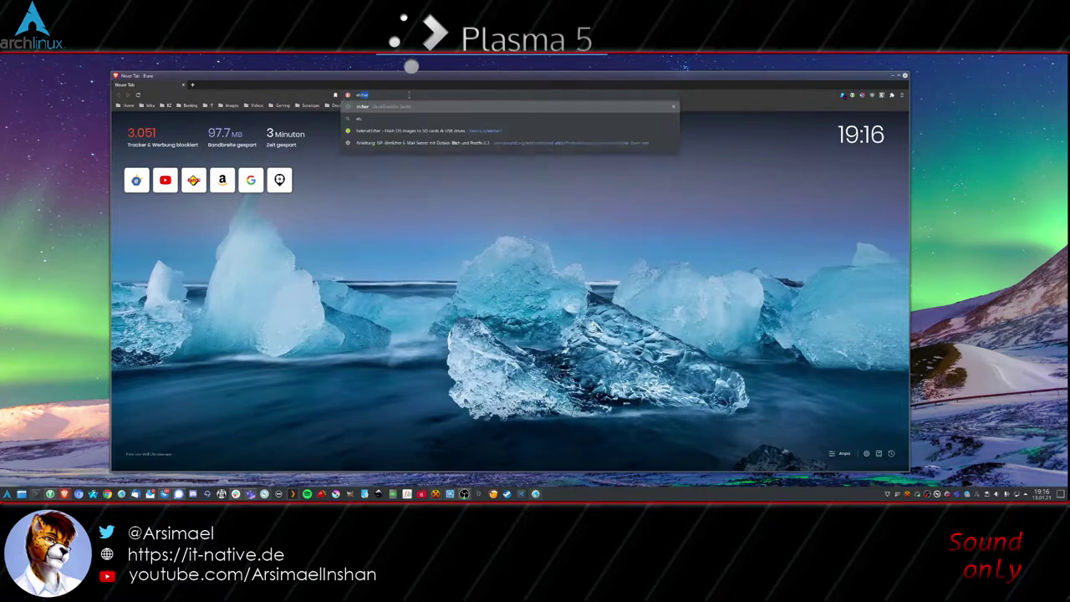
key("Return")
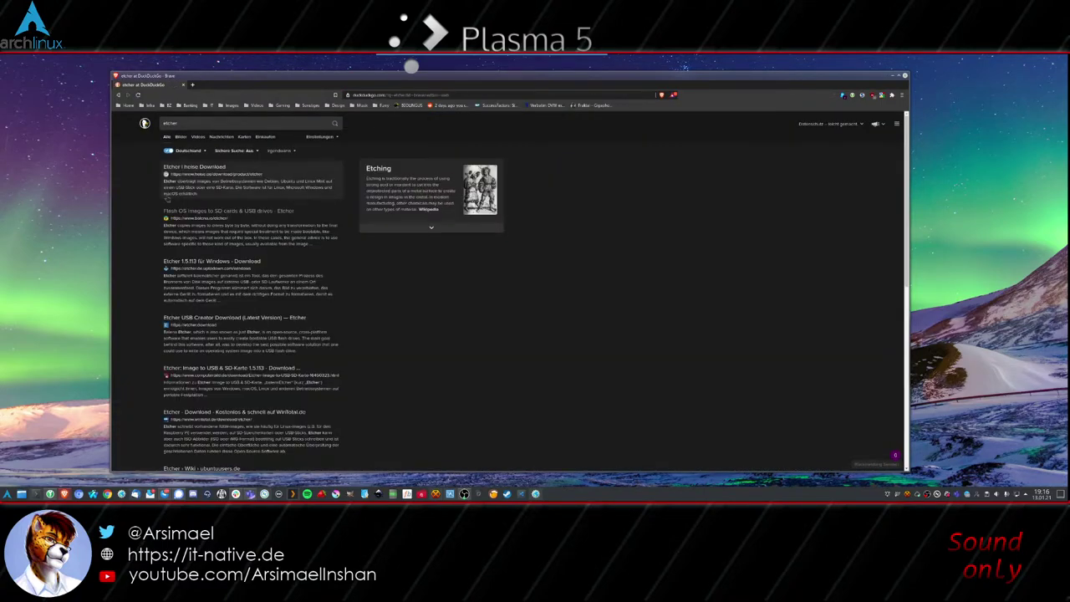
left_click(210, 214)
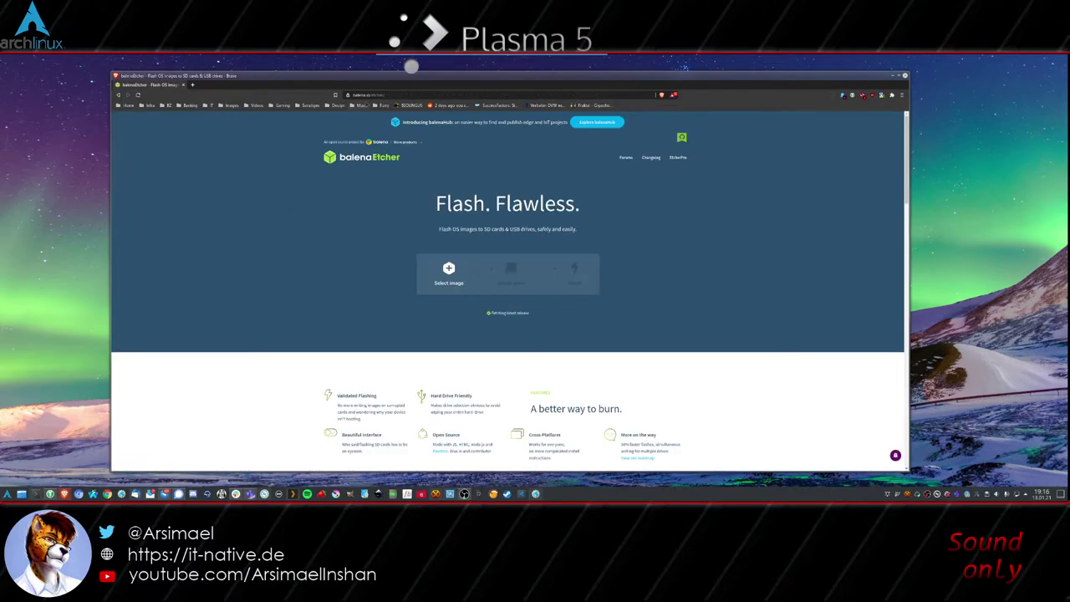
key("ctrl+plus")
key("ctrl+plus")
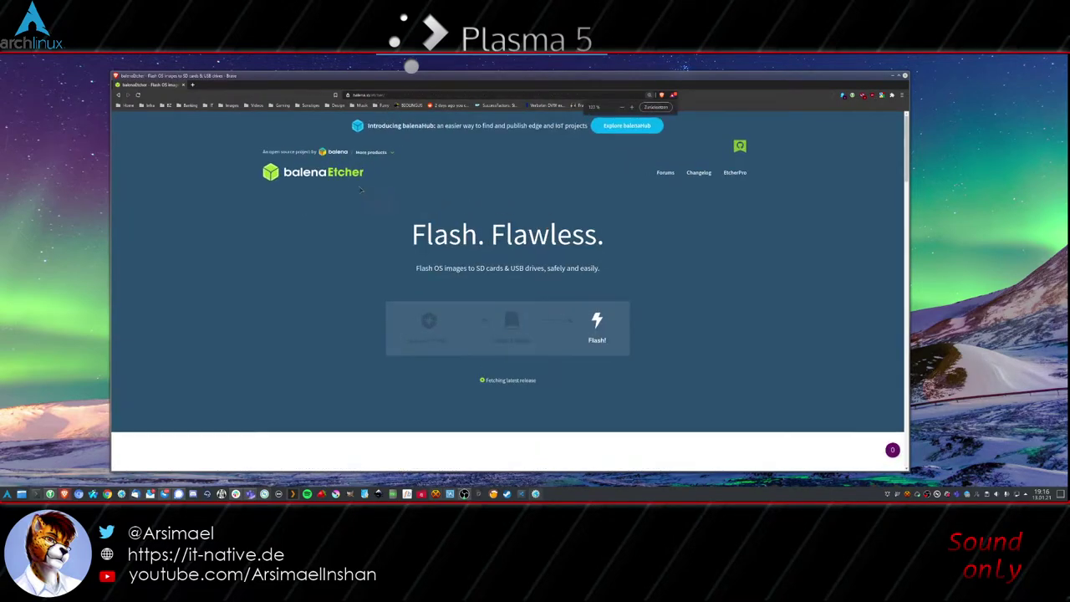
Launch the Notepadqq text editor and create a new blank document.
left_click(342, 96)
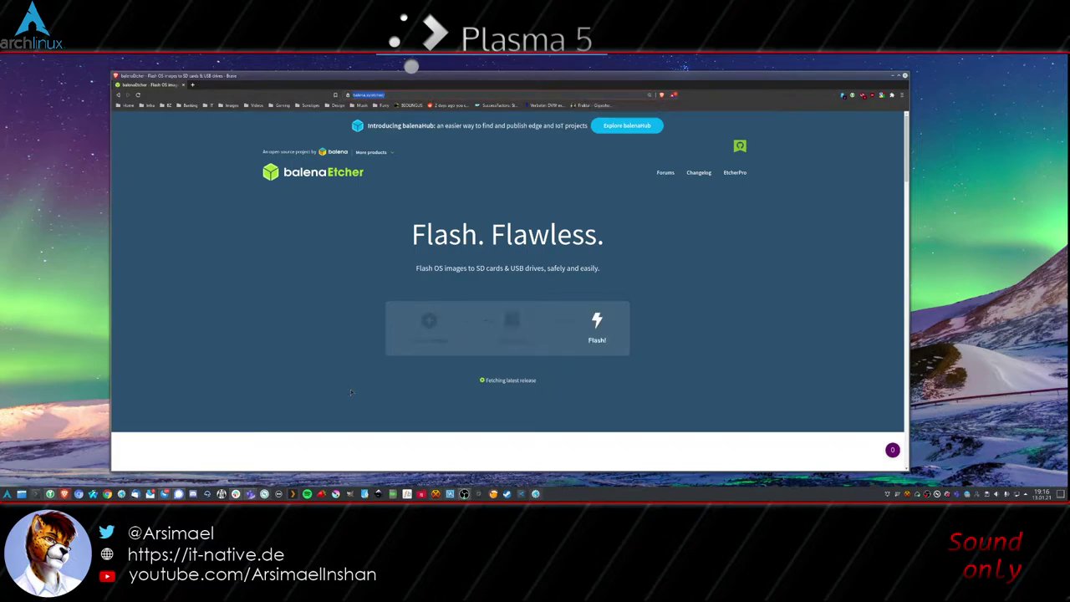
key("super")
type("note")
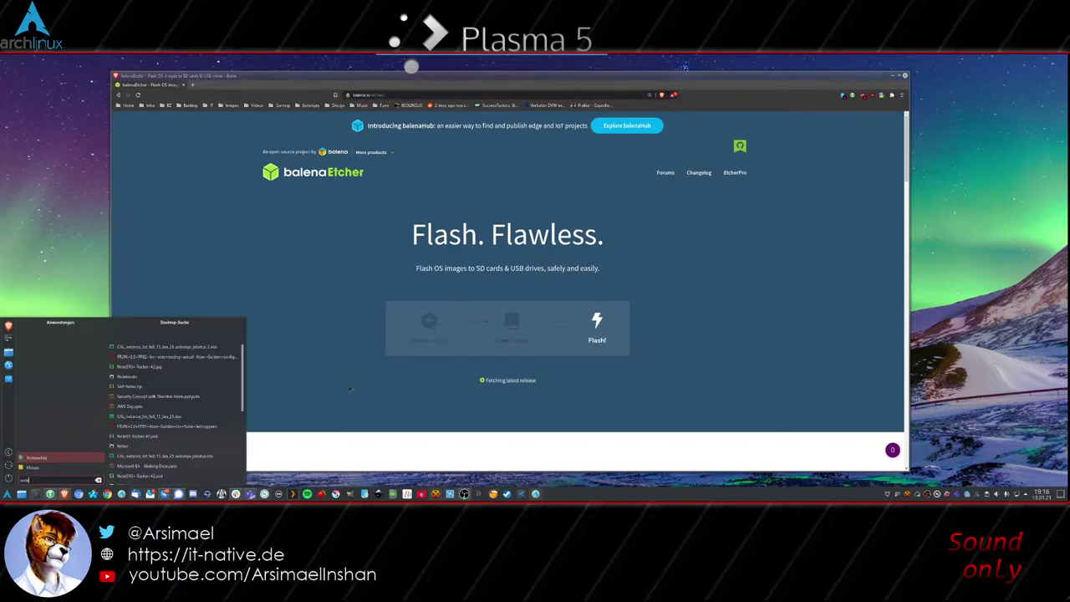
key("Return")
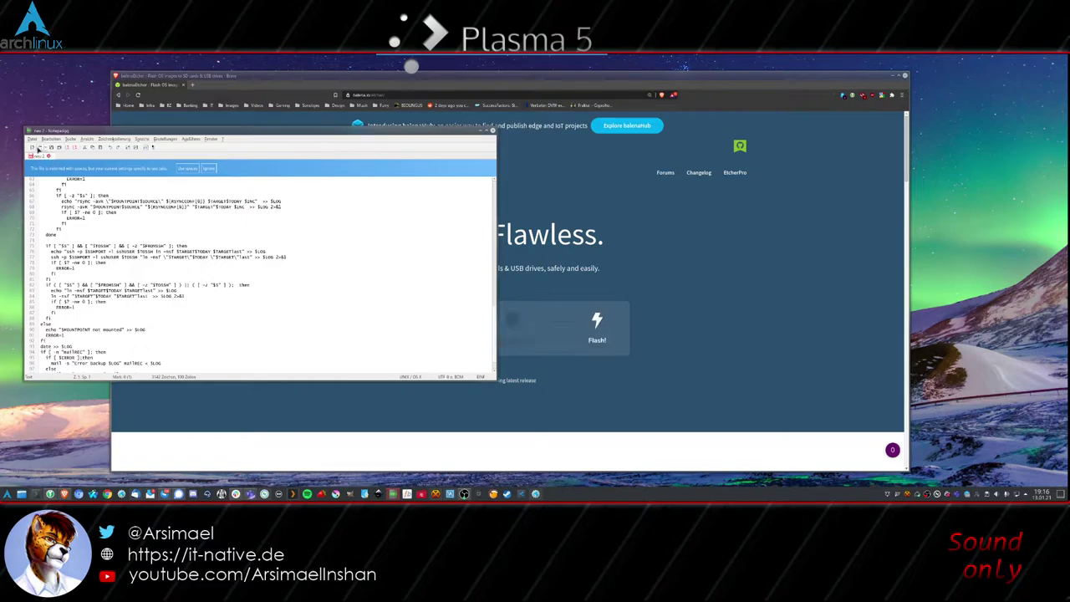
left_click(32, 148)
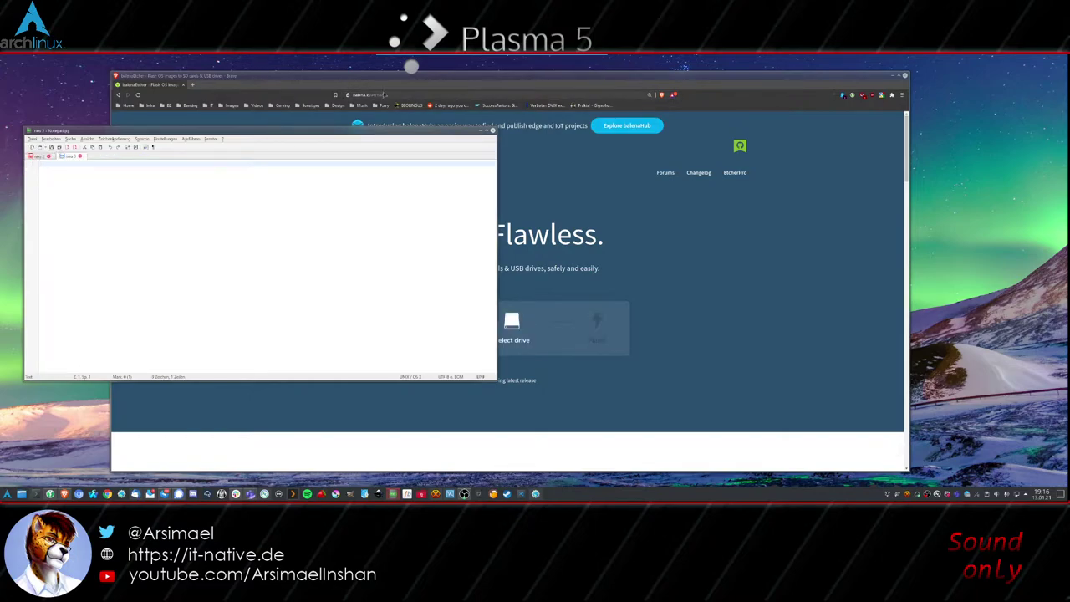
Copy the balenaEtcher page's web address into the blank Notepadqq document.
left_click(387, 95)
key("ctrl+c")
left_click(96, 205)
key("ctrl+v")
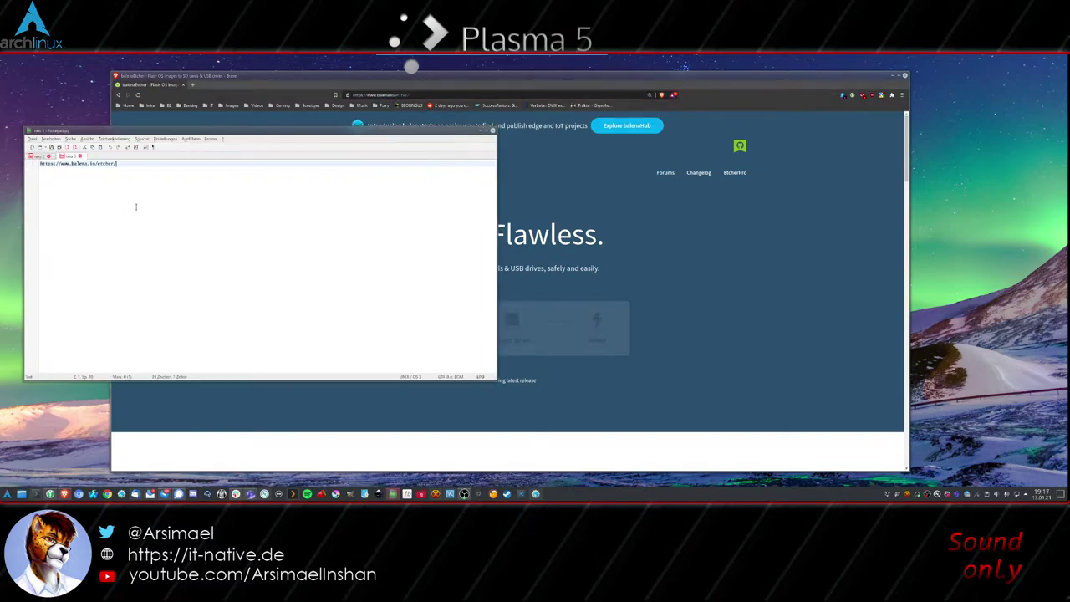
scroll(192, 204, "up", 2)
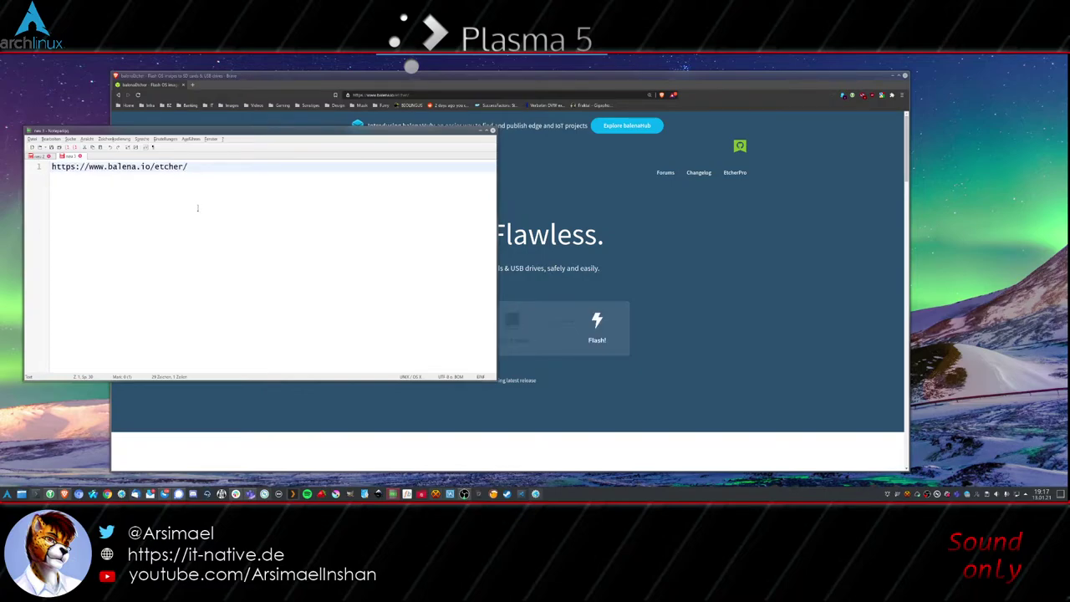
scroll(296, 206, "up", 2)
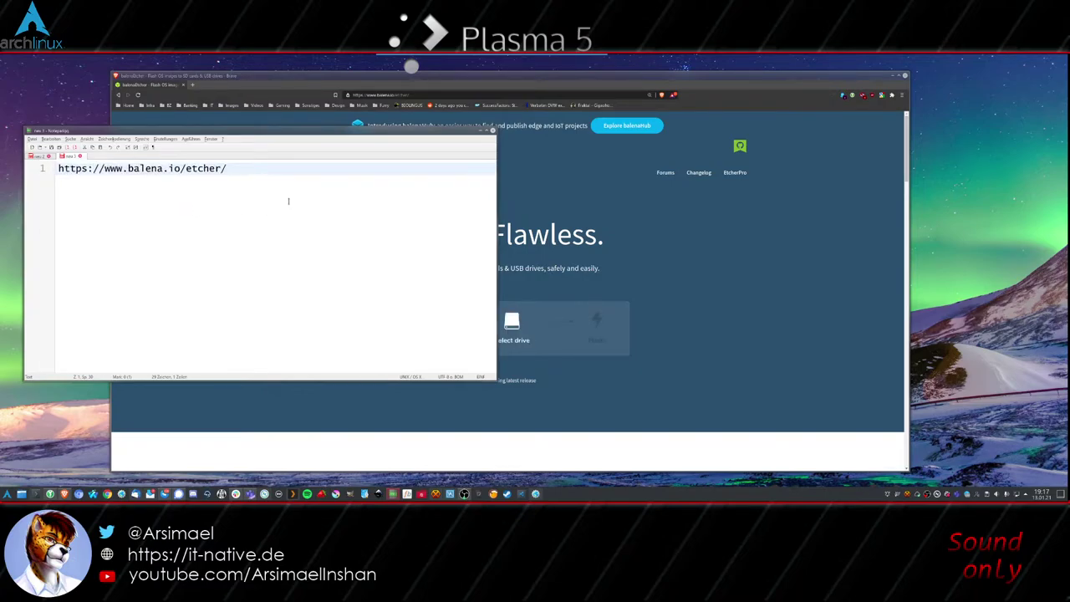
Allow the blocked scripts on the balenaEtcher page in Brave and look through the available Etcher download versions.
left_click(762, 246)
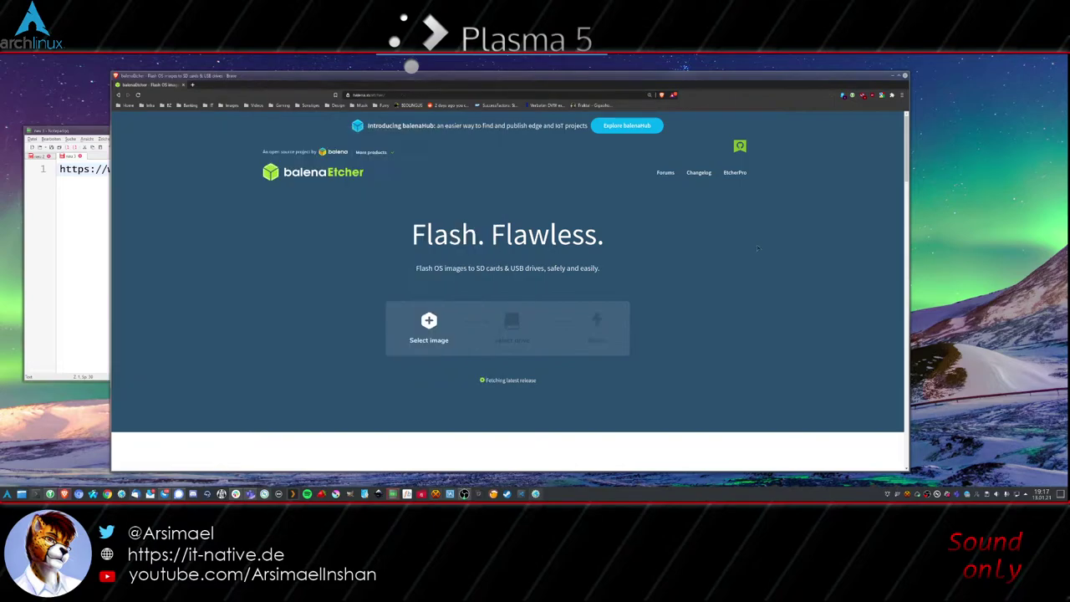
left_click_drag(269, 76, 355, 75)
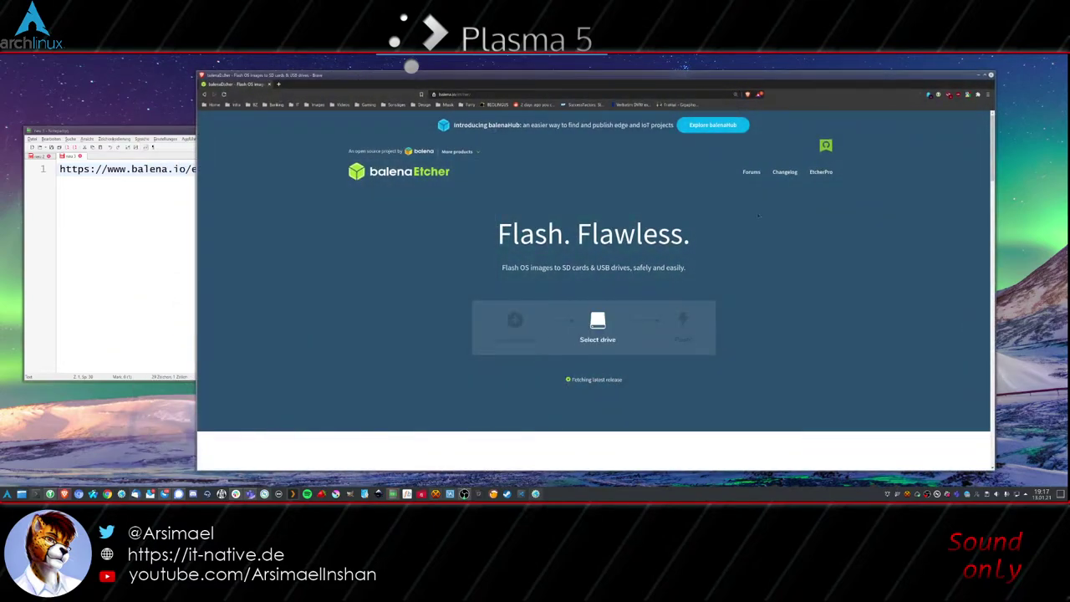
left_click(759, 94)
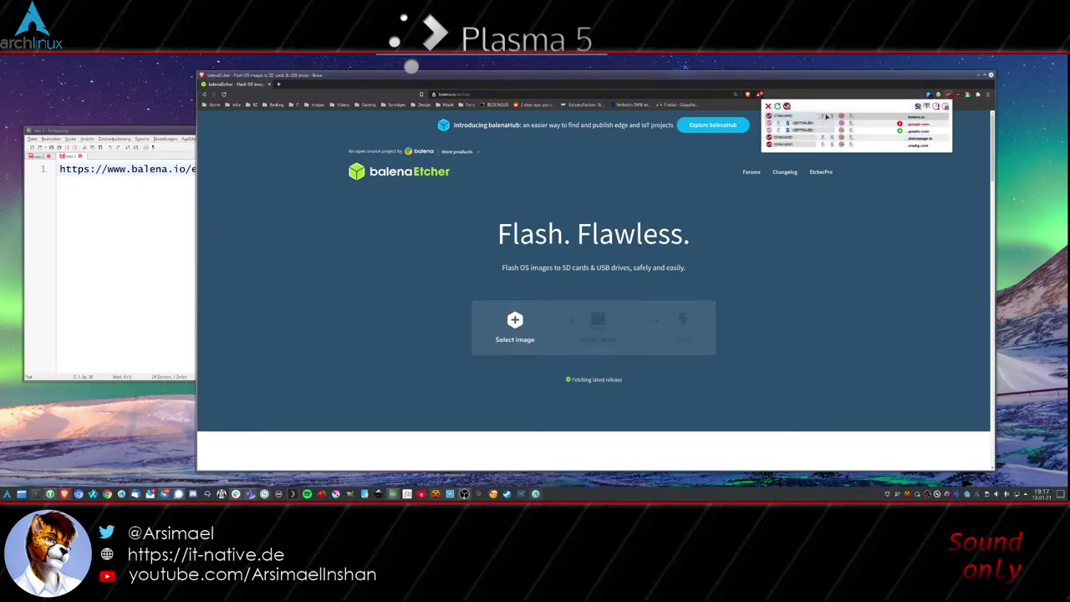
left_click(826, 139)
left_click(649, 314)
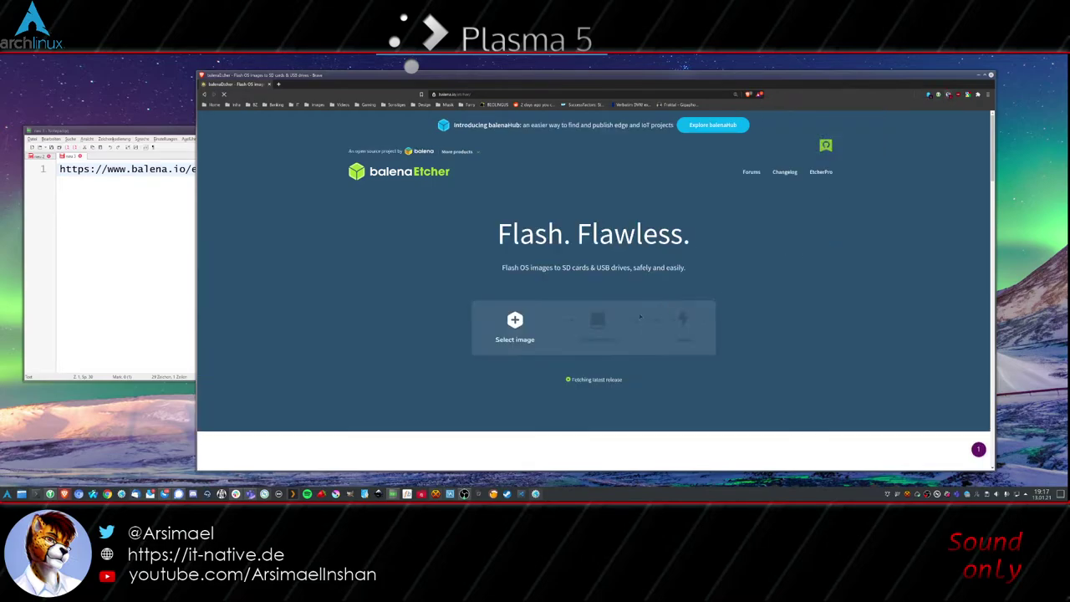
left_click(634, 382)
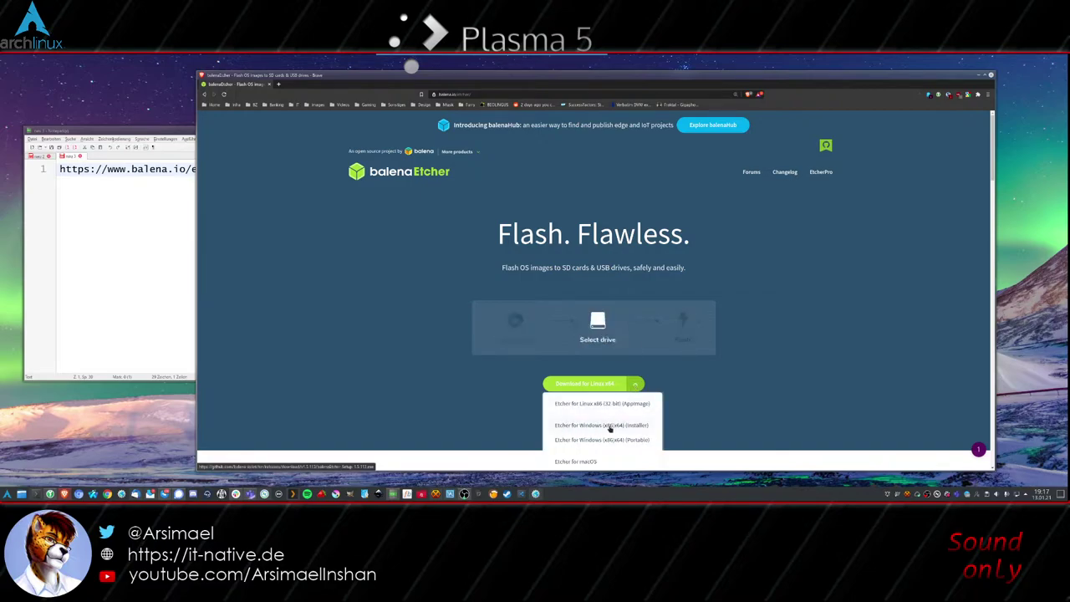
left_click(368, 338)
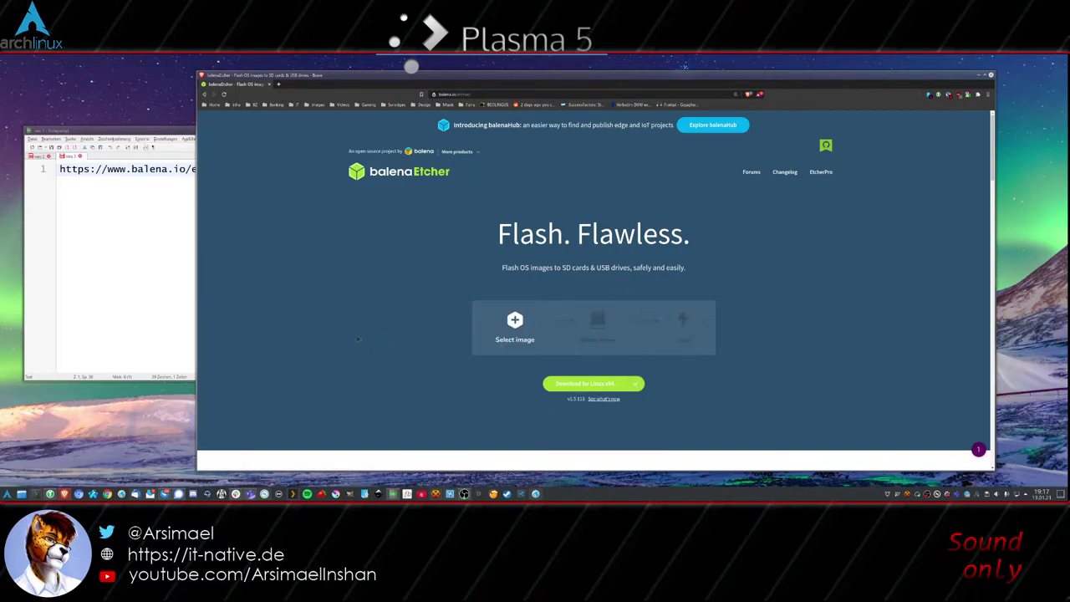
Find the installed balenaEtcher application by searching for "etcher" and launch it.
left_click(6, 493)
type("etcher")
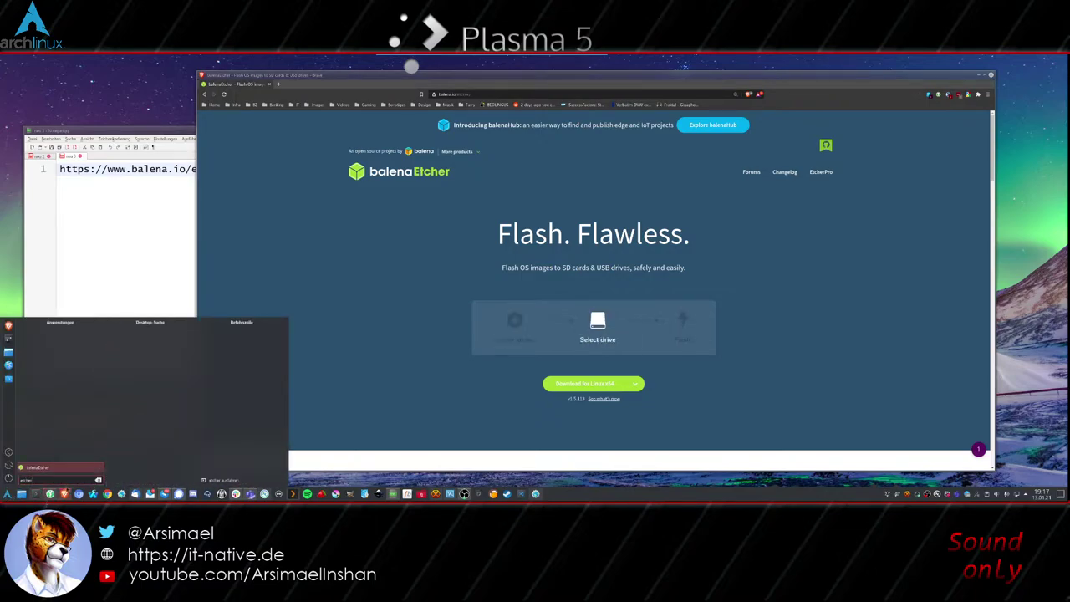
key("Return")
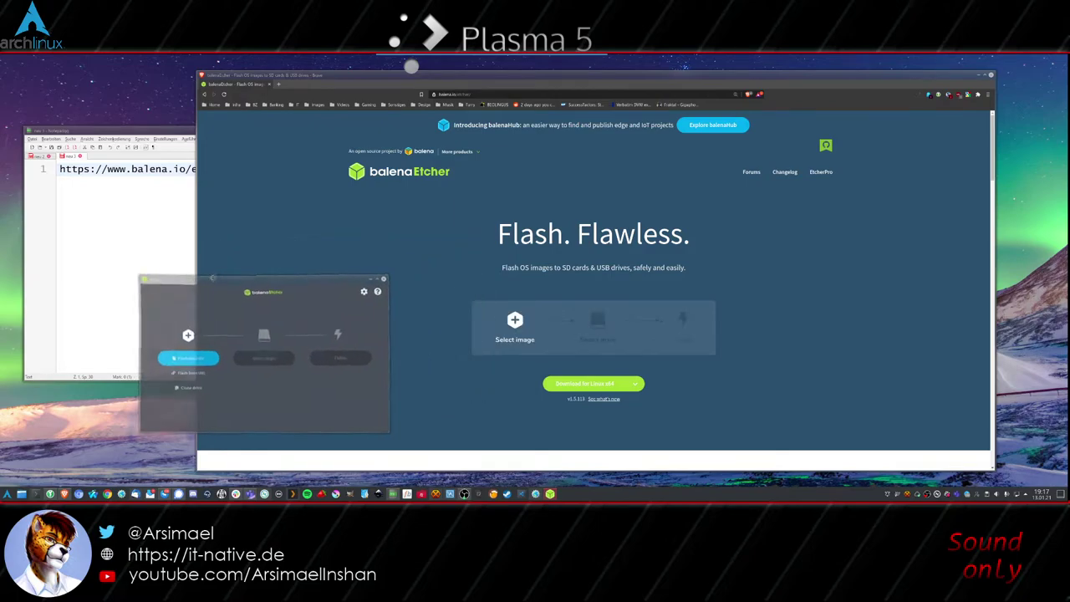
Switch back to Brave and open the archlinux.org website.
left_click(386, 86)
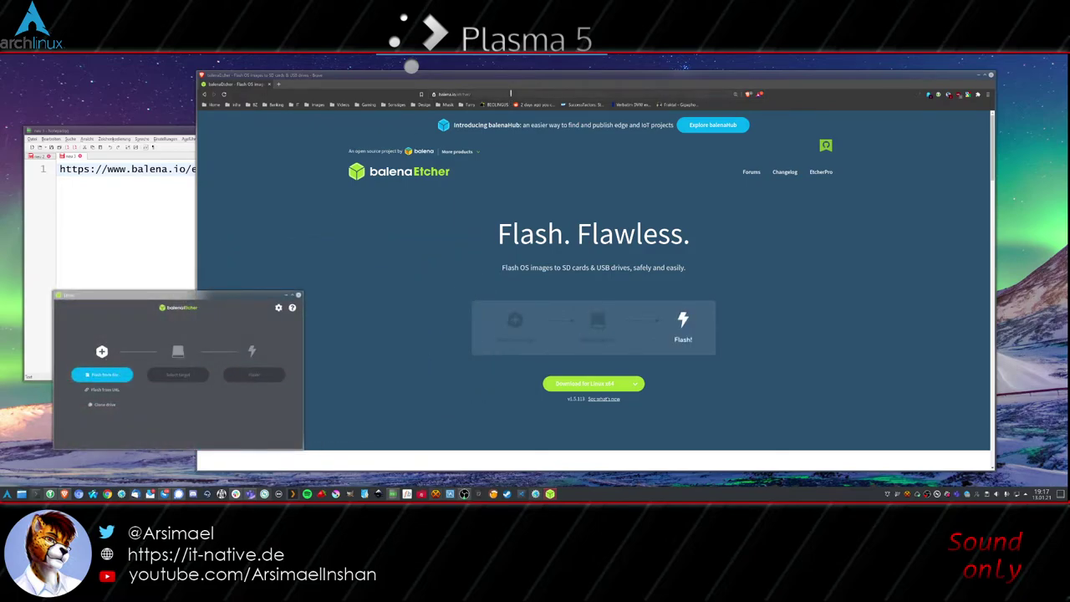
key("ctrl+l")
type("archlinux.org")
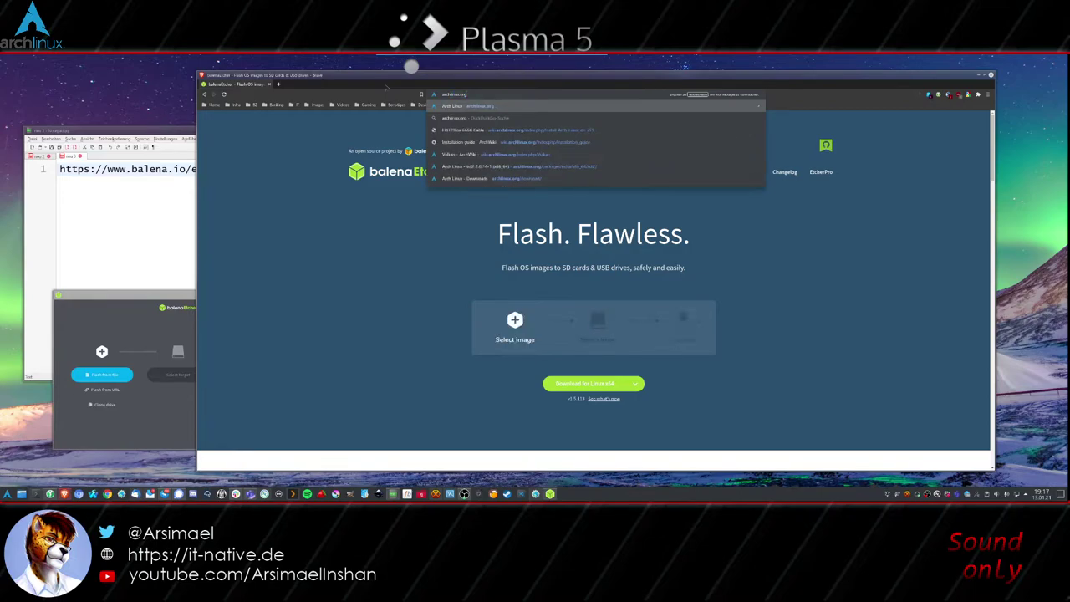
key("Return")
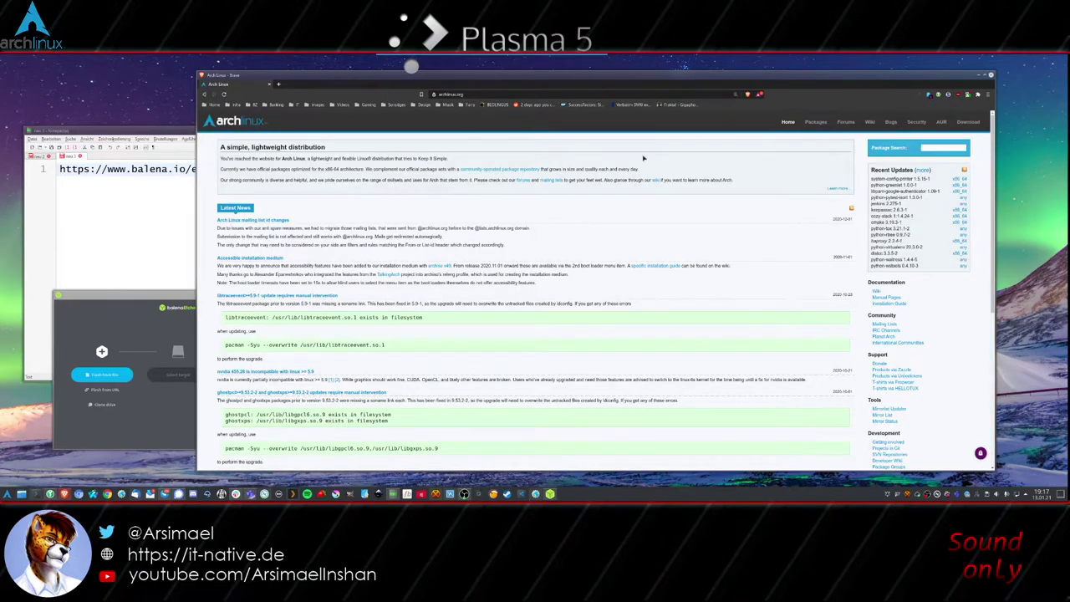
key("ctrl+plus")
key("ctrl+plus")
key("ctrl+plus")
key("ctrl+plus")
key("ctrl+plus")
key("ctrl+plus")
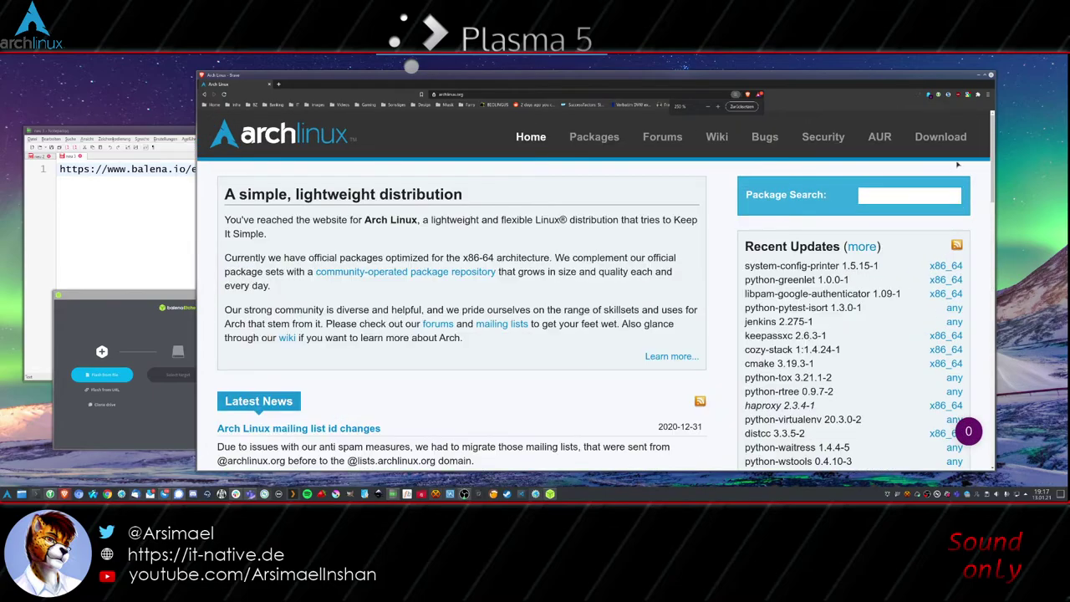
Open the Arch Linux download page and go to the second fau.de mirror's ISO directory in the mirror list.
left_click(935, 142)
scroll(421, 275, "down", 10)
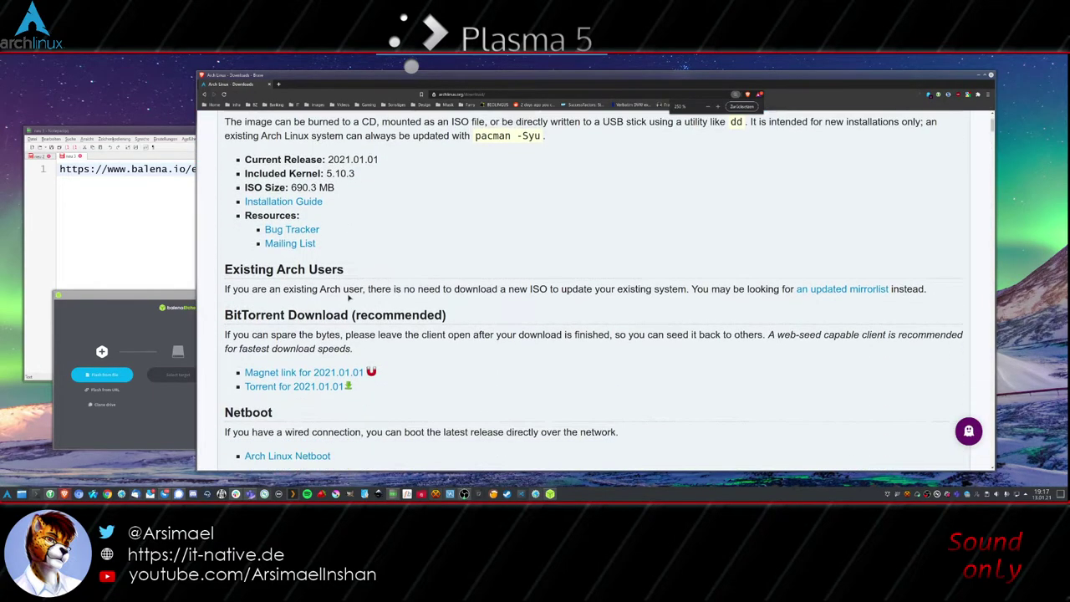
scroll(323, 314, "down", 15)
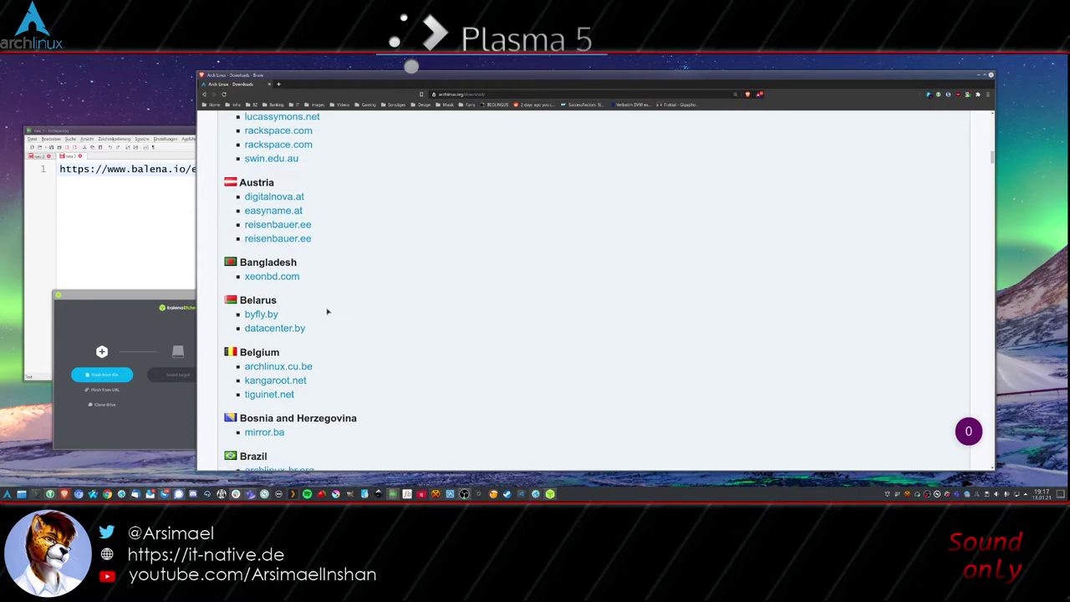
scroll(284, 257, "down", 15)
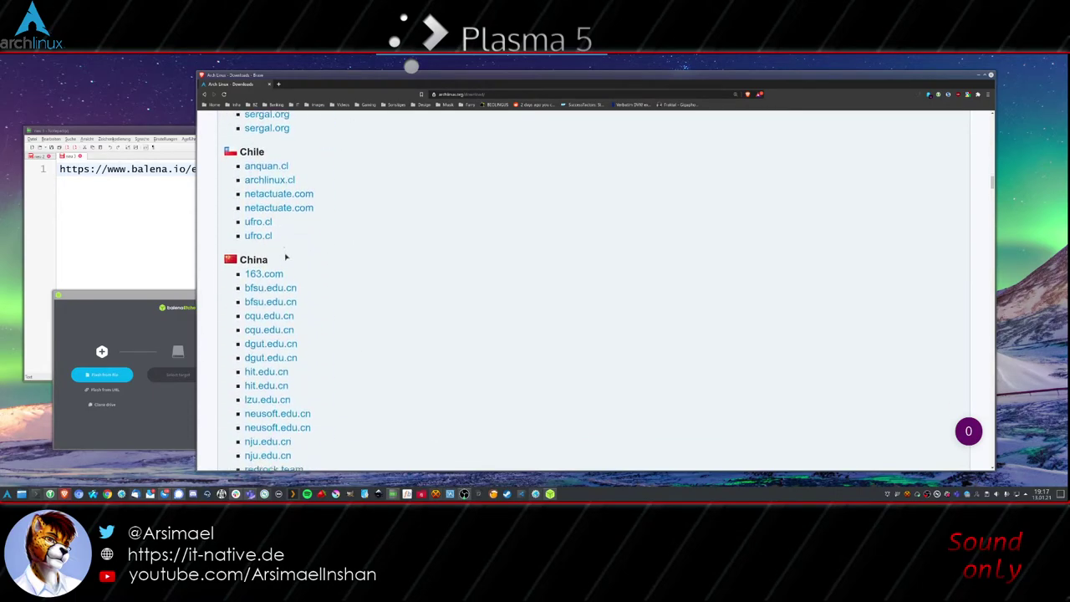
scroll(295, 252, "down", 15)
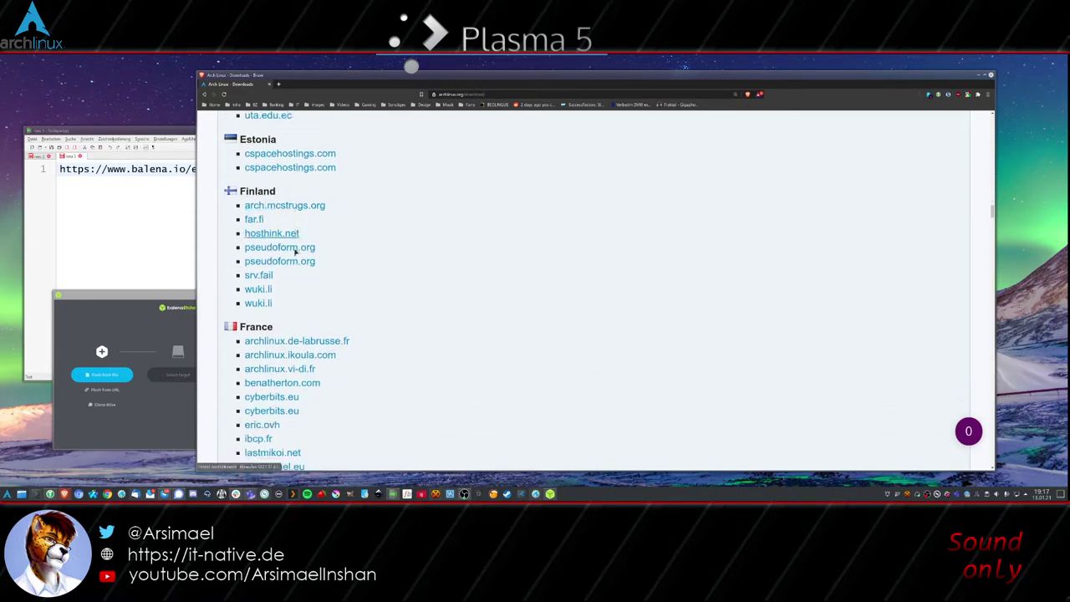
scroll(303, 247, "down", 5)
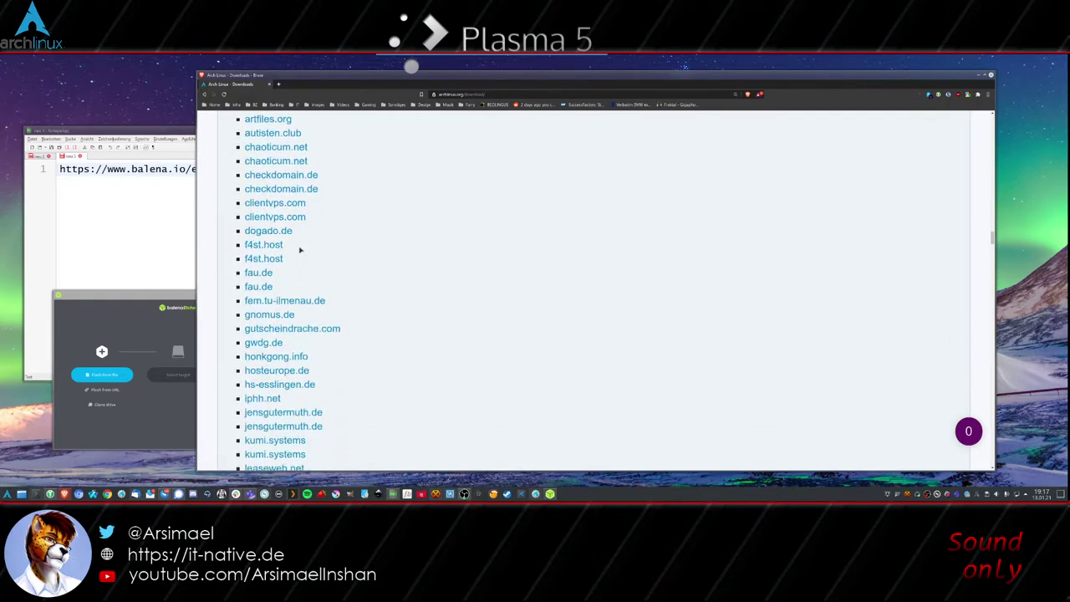
left_click(260, 284)
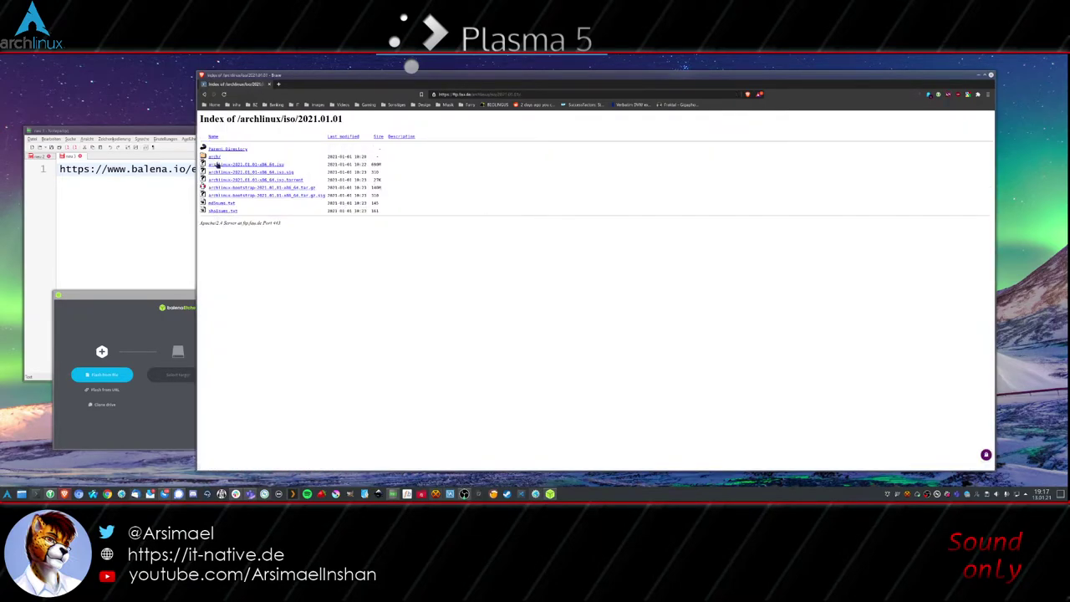
scroll(333, 200, "up", 4)
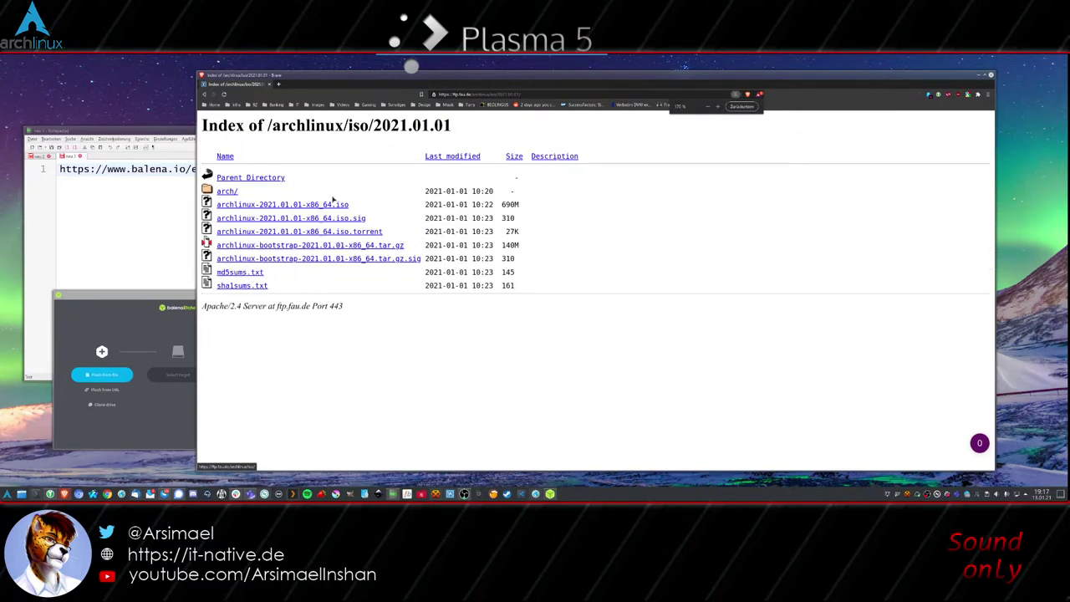